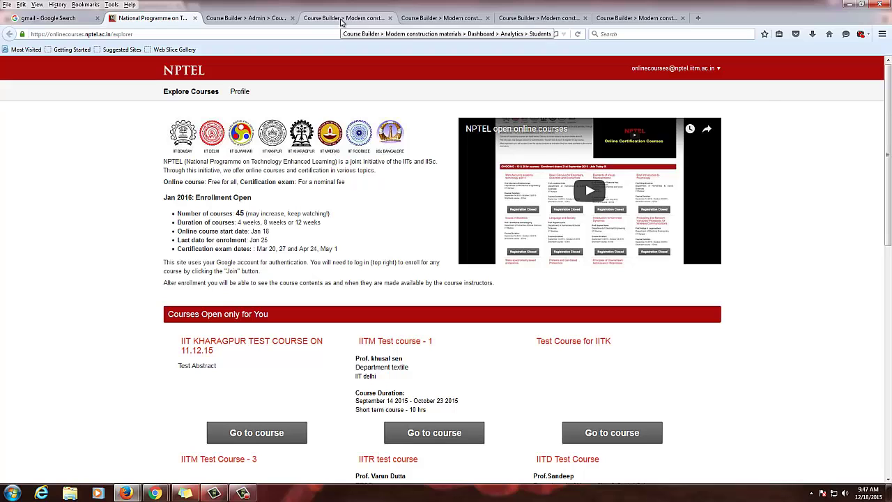
# Switch to the browser tab 'Course Builder > Modern construction materials'.
pyautogui.click(341, 18)
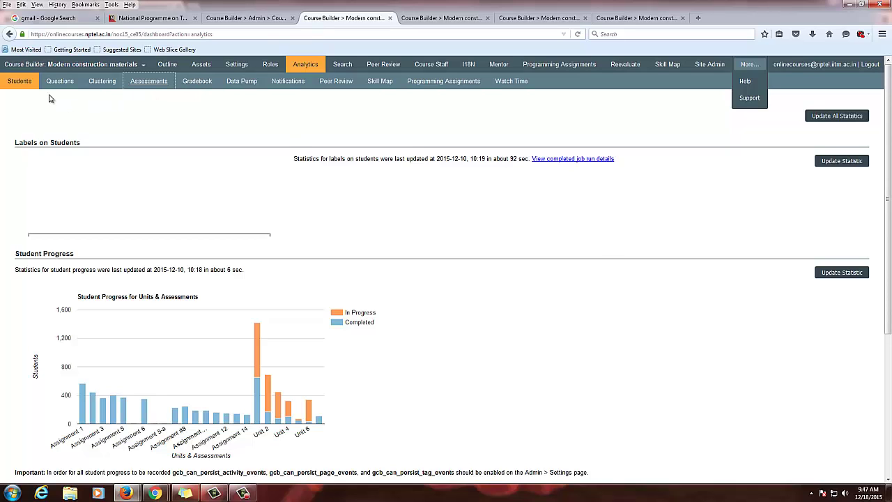
# Reload Analytics, review the Student Progress chart and enrollment stats, then run Update Statistic for Student Progress.
pyautogui.click(304, 66)
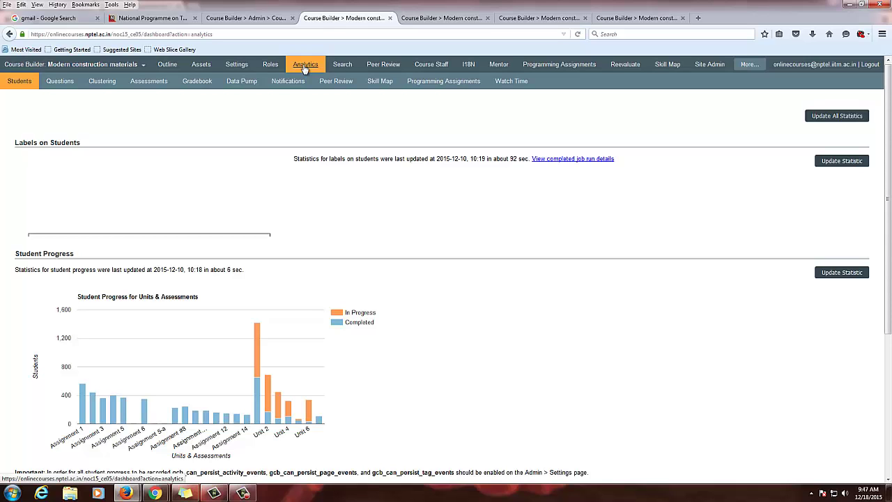
pyautogui.scroll(-5, 256, 205)
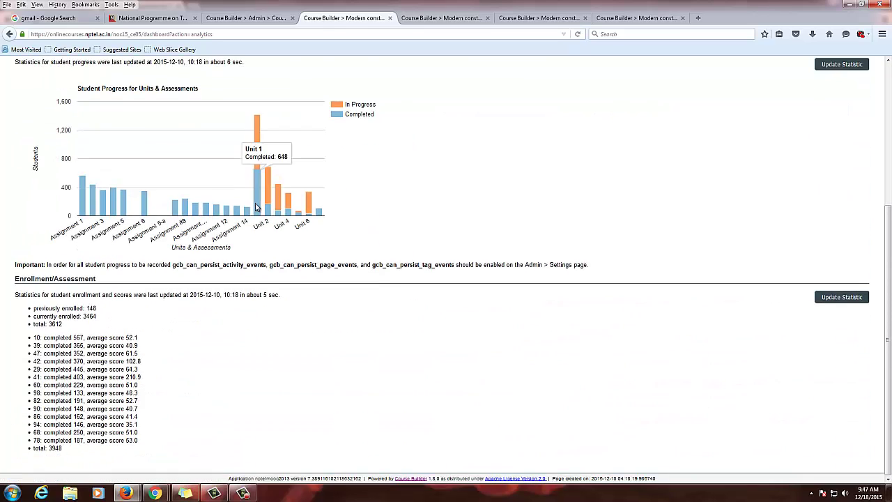
pyautogui.scroll(5, 265, 249)
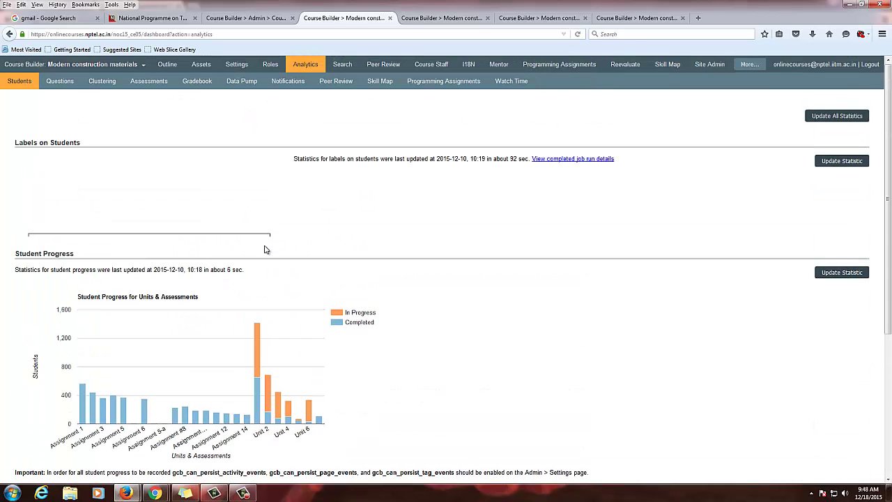
pyautogui.scroll(-4, 265, 250)
pyautogui.scroll(4, 265, 250)
pyautogui.scroll(-4, 265, 250)
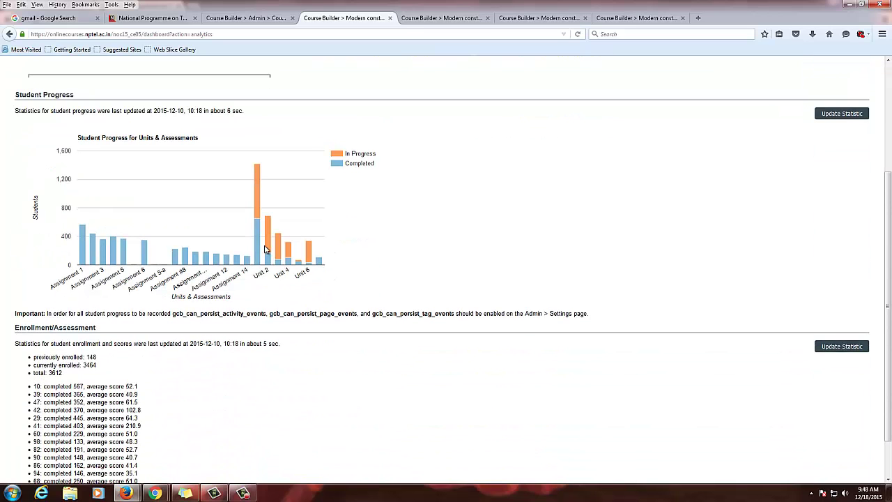
pyautogui.scroll(4, 386, 279)
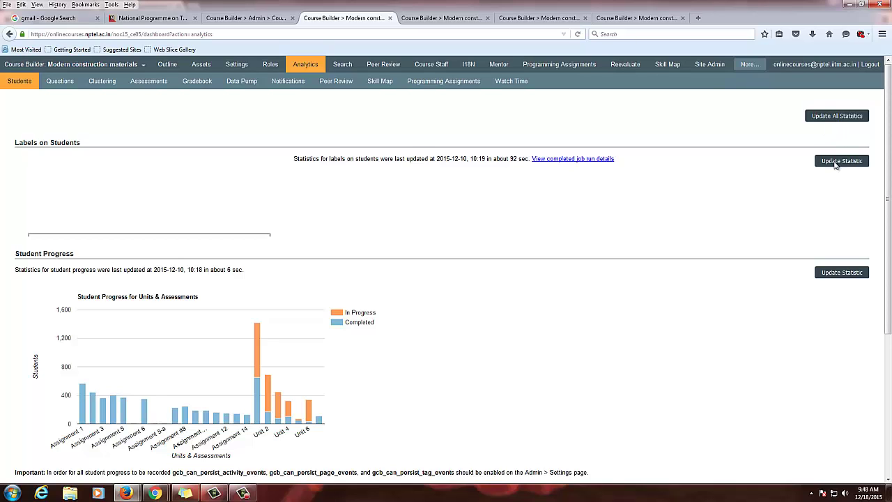
pyautogui.scroll(-3, 842, 325)
pyautogui.scroll(3, 842, 325)
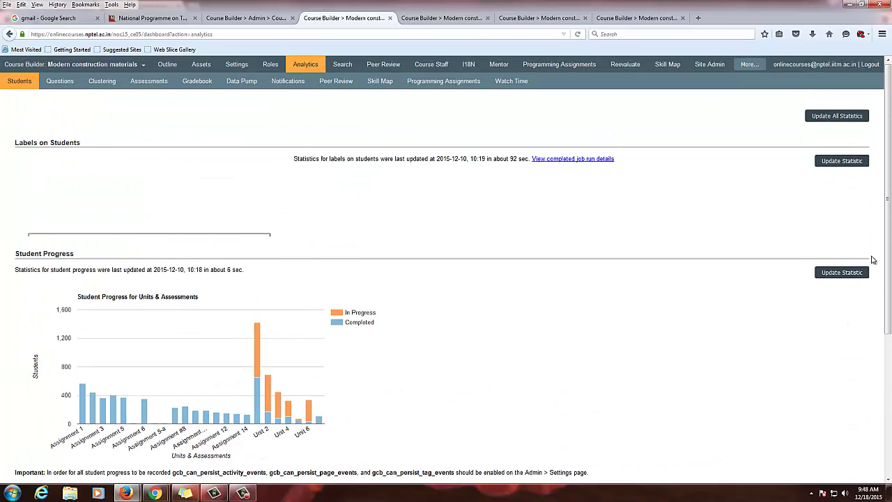
pyautogui.click(837, 273)
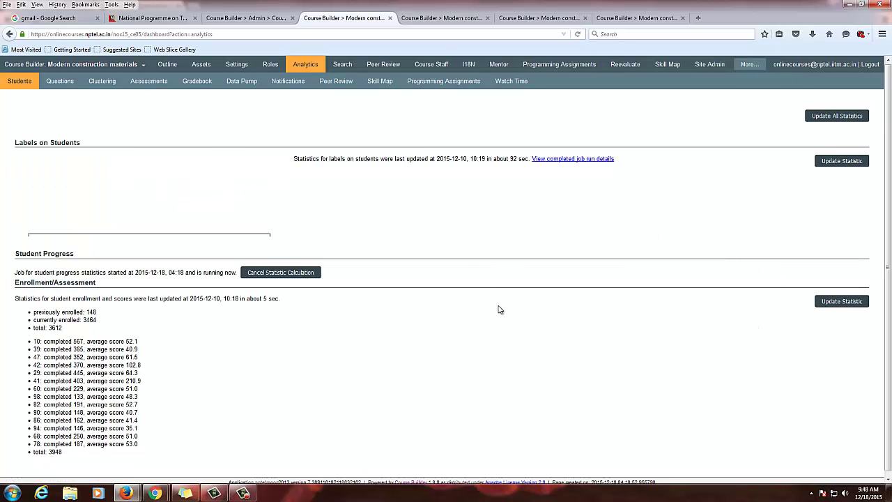
# Select lines in the assessment score list, including the first line's assessment id 10 and average score.
pyautogui.scroll(-1, 500, 311)
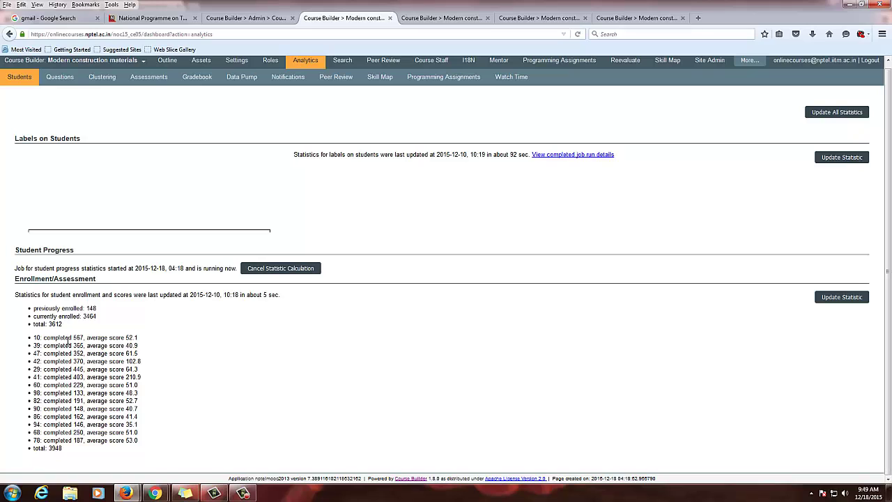
pyautogui.moveTo(32, 338); pyautogui.dragTo(108, 463)
pyautogui.click(127, 460)
pyautogui.moveTo(33, 338); pyautogui.dragTo(41, 339)
pyautogui.tripleClick(61, 343)
pyautogui.click(82, 341)
pyautogui.moveTo(69, 339); pyautogui.dragTo(125, 339)
# Reload the analytics page with F5 and close the Windows colour scheme prompt.
pyautogui.scroll(1, 799, 226)
pyautogui.press('F5')
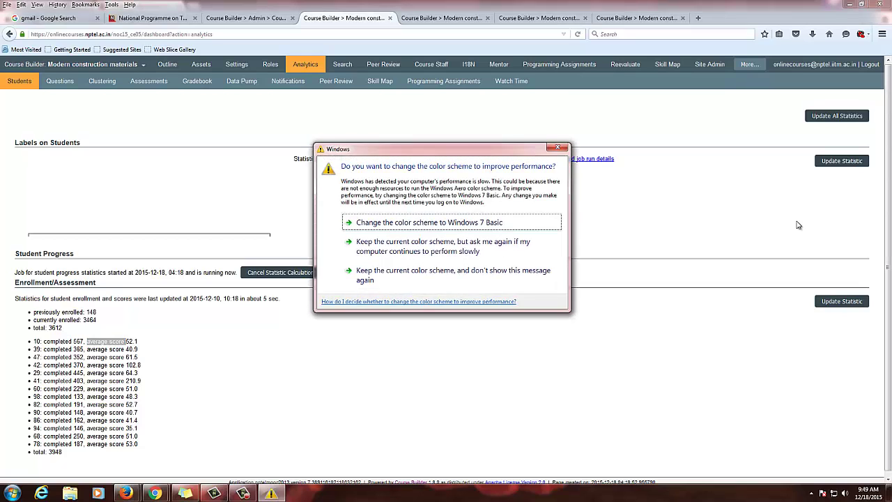
pyautogui.click(558, 150)
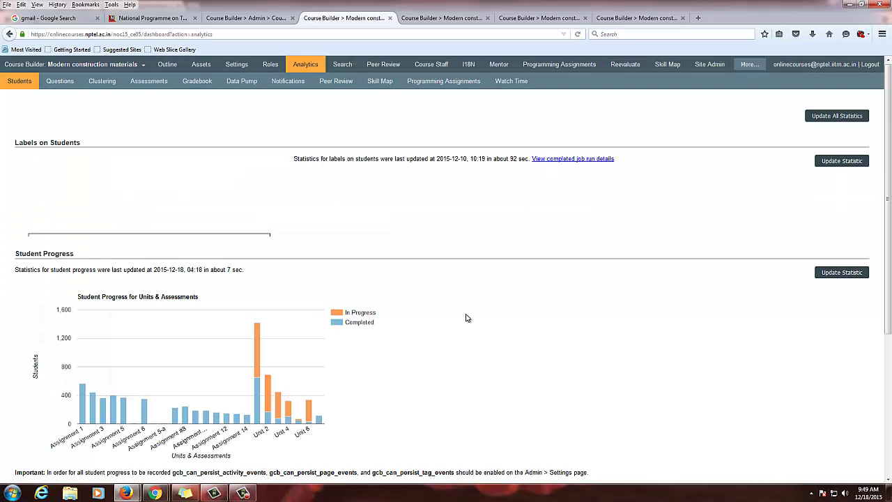
# Inspect the Student Progress for Units & Assessments chart and the average scores totalling 3948.
pyautogui.scroll(-4, 466, 317)
pyautogui.scroll(3, 467, 320)
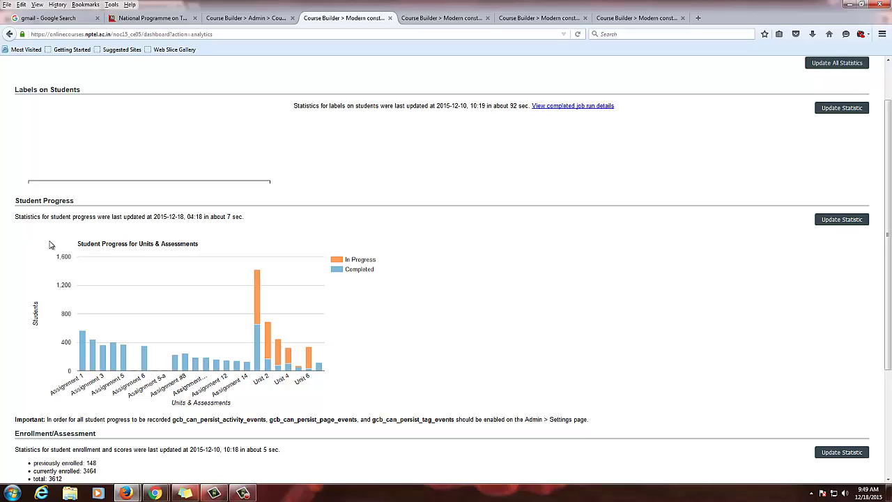
pyautogui.moveTo(85, 355)
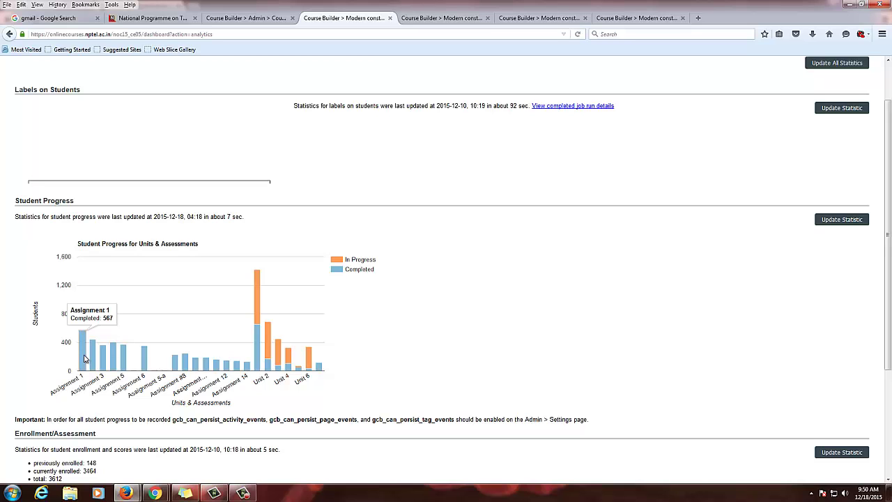
pyautogui.scroll(-3, 84, 358)
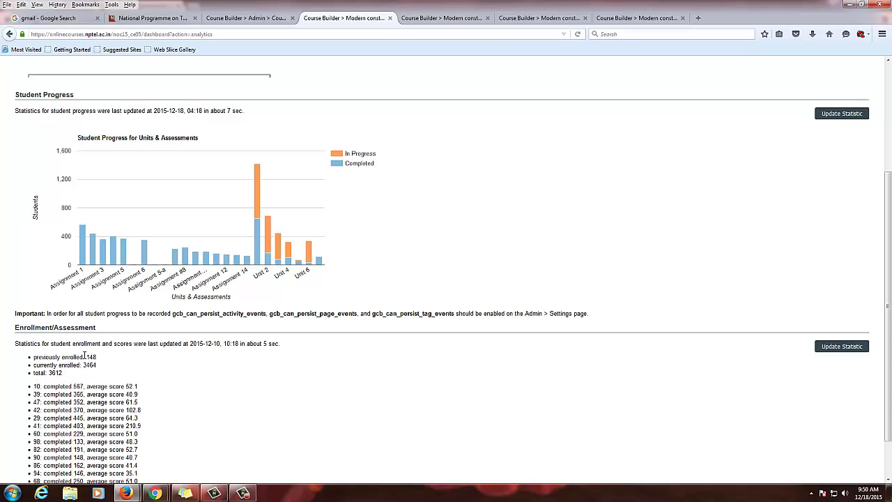
pyautogui.moveTo(82, 243)
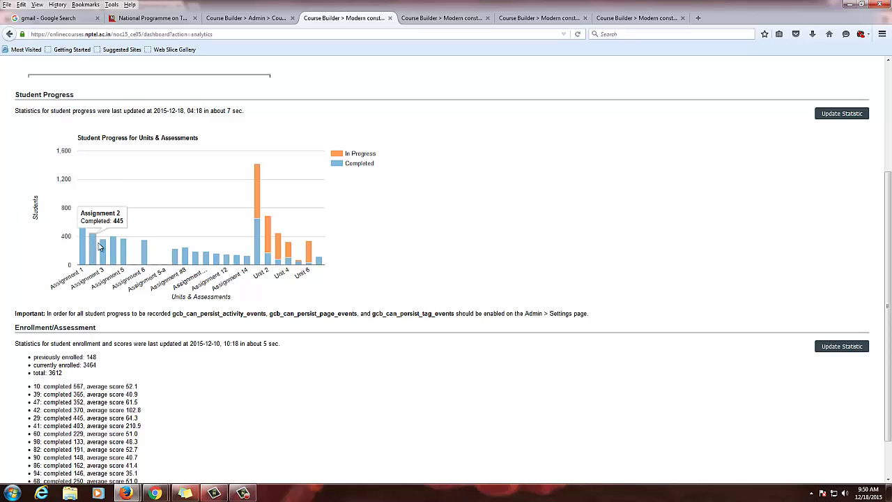
pyautogui.moveTo(118, 252)
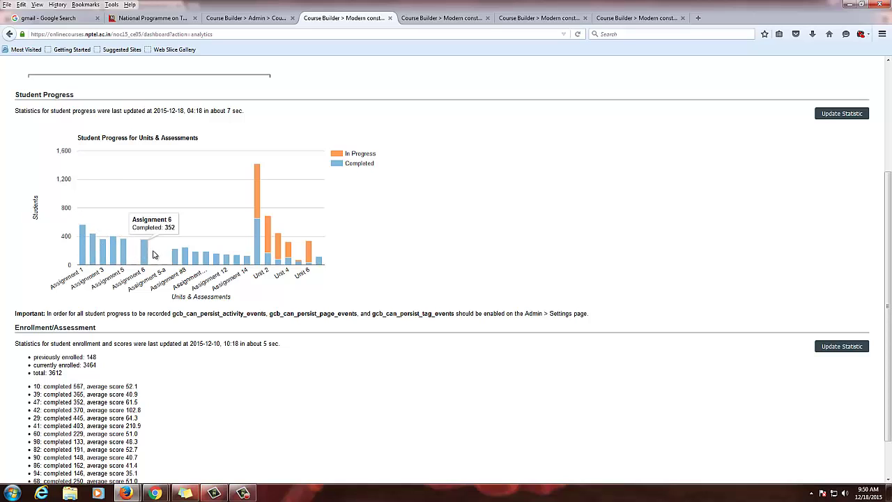
pyautogui.moveTo(330, 269)
pyautogui.moveTo(279, 248)
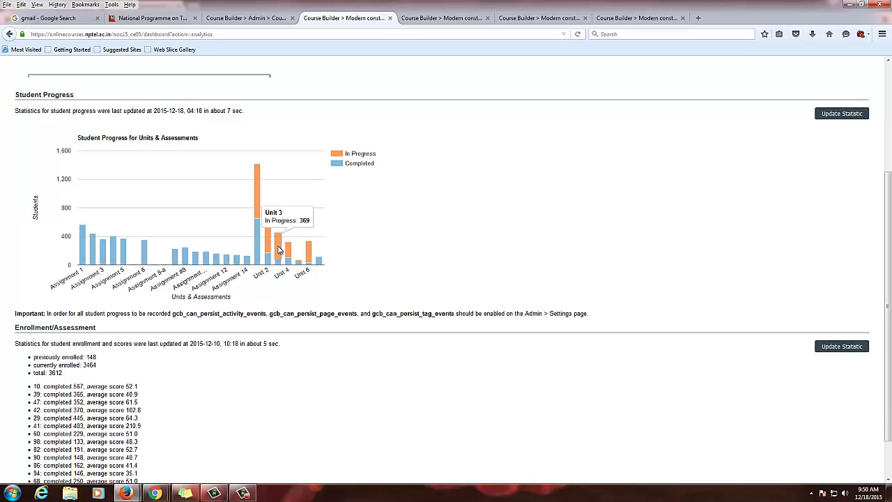
pyautogui.moveTo(270, 262)
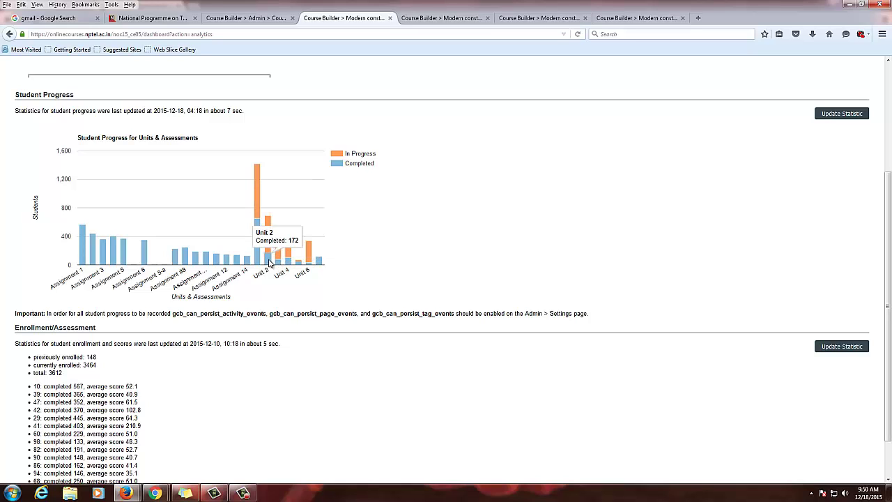
pyautogui.scroll(-2, 188, 364)
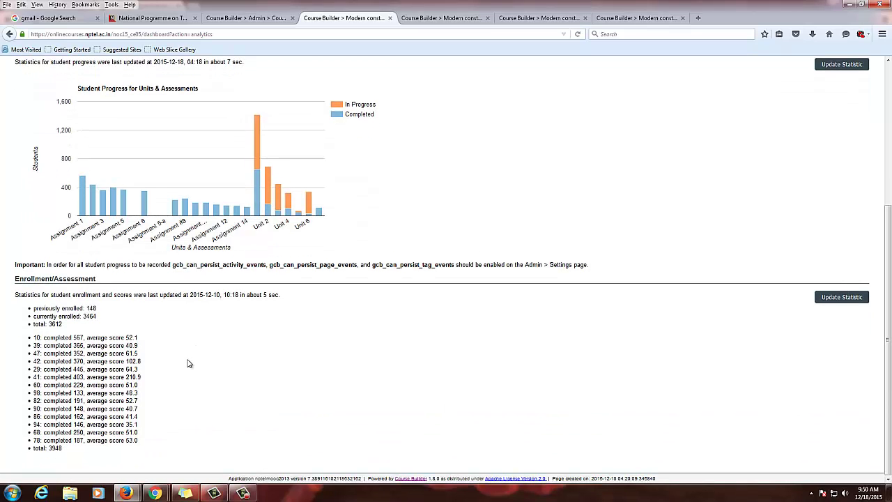
pyautogui.scroll(5, 188, 363)
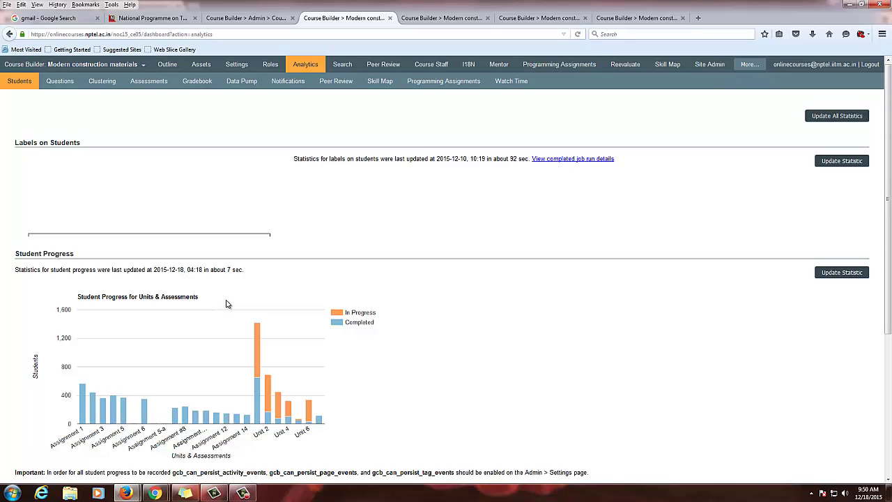
# Show the Watch Time statistics for the Basics lesson, dismissing the colour scheme prompt.
pyautogui.click(510, 83)
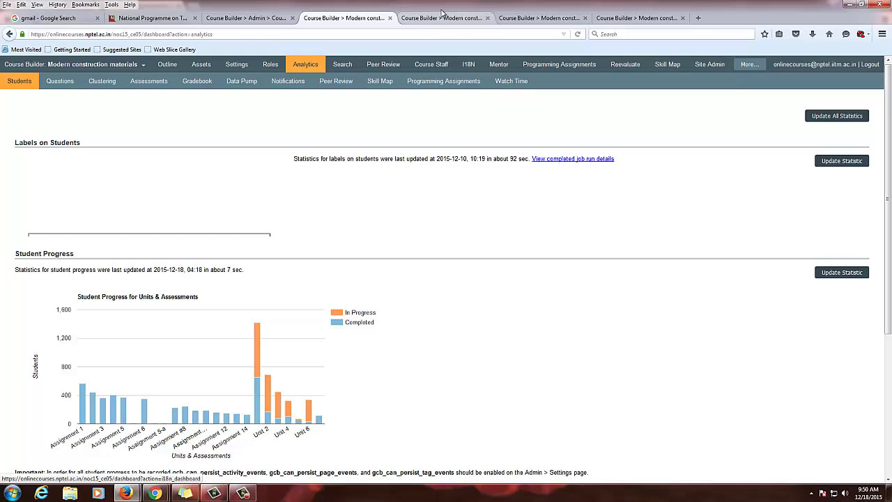
pyautogui.click(437, 19)
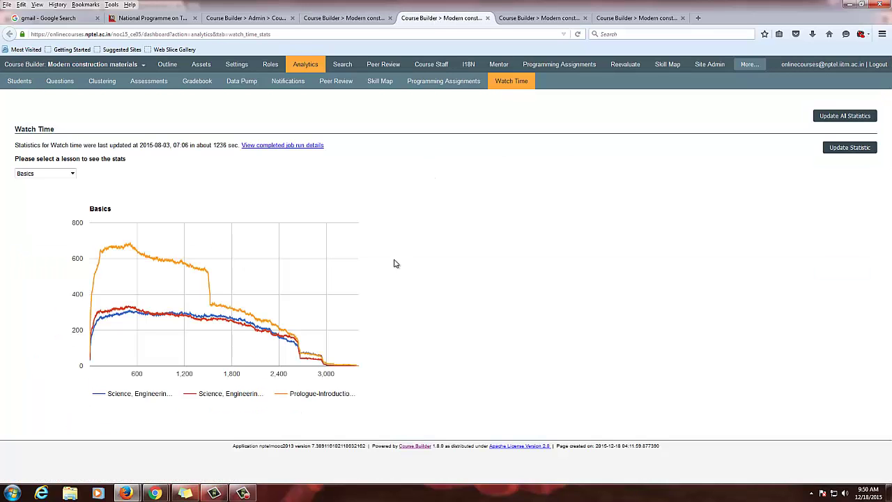
pyautogui.click(67, 176)
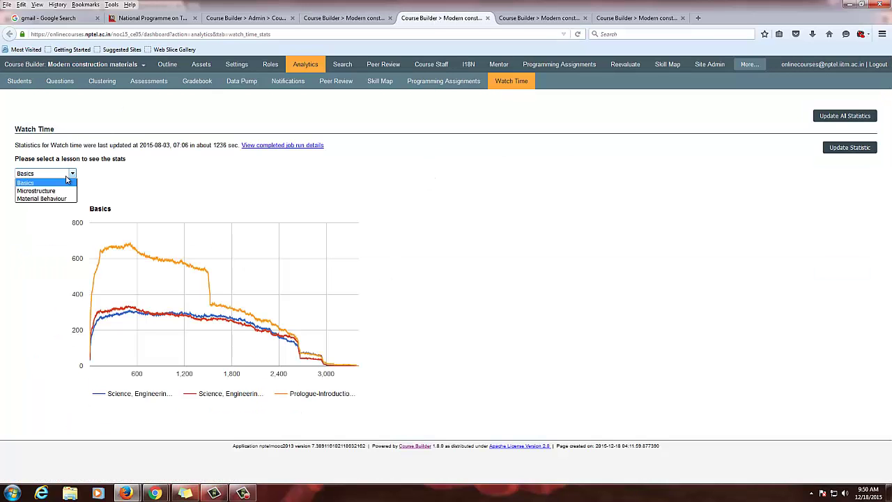
pyautogui.click(558, 147)
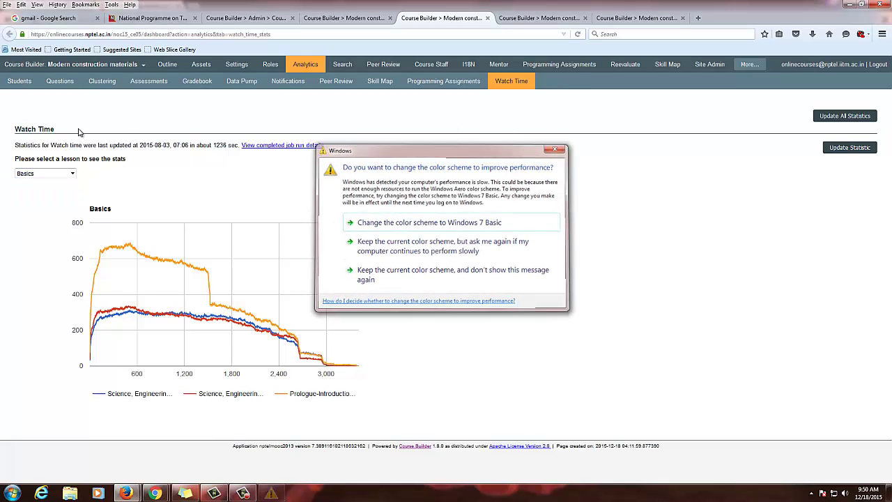
pyautogui.click(72, 175)
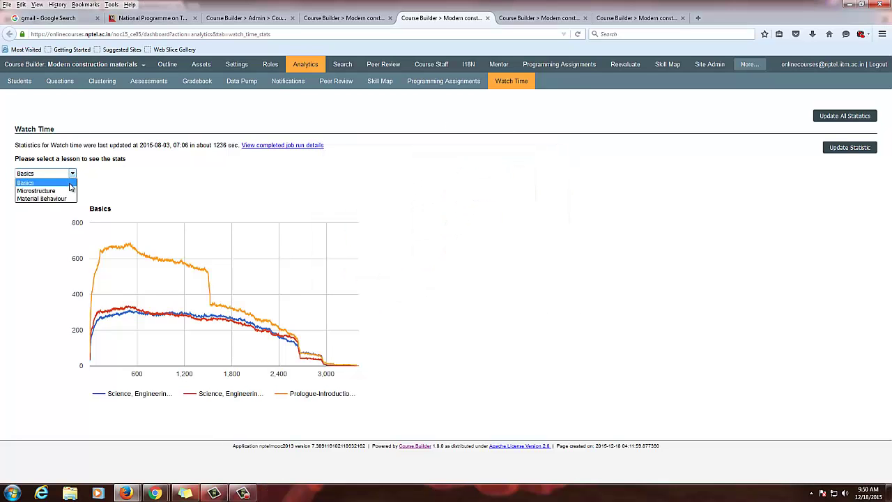
pyautogui.click(44, 183)
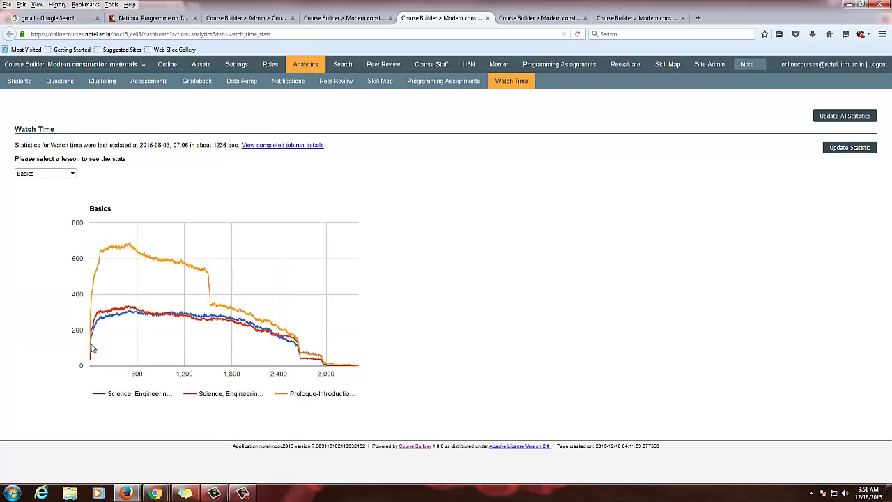
# Examine the Basics watch-time chart lines, then go to the Questions analytics page.
pyautogui.moveTo(92, 344)
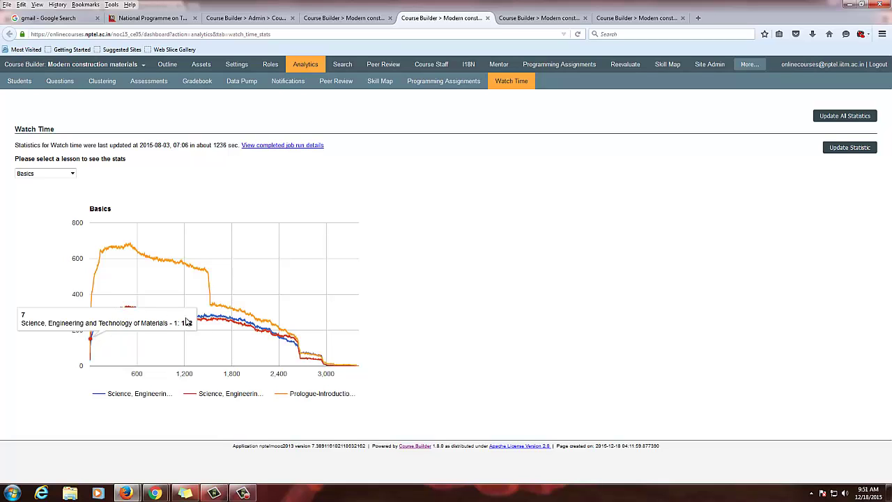
pyautogui.moveTo(137, 316)
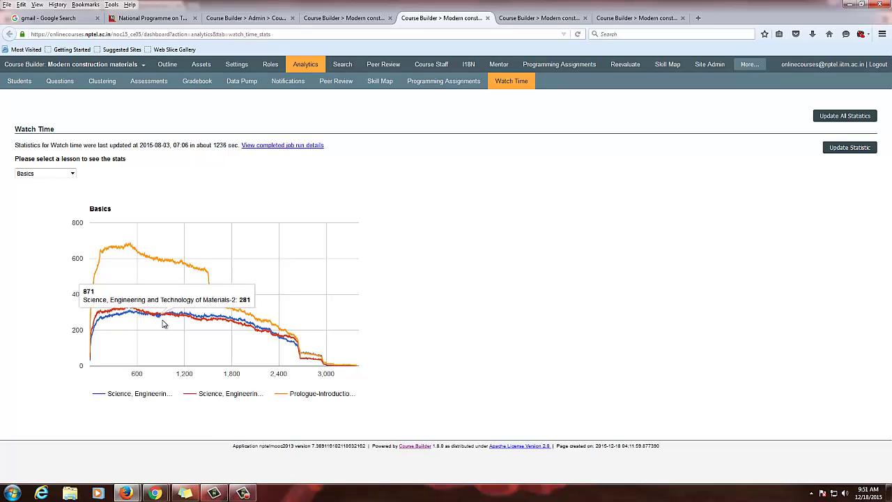
pyautogui.moveTo(216, 333)
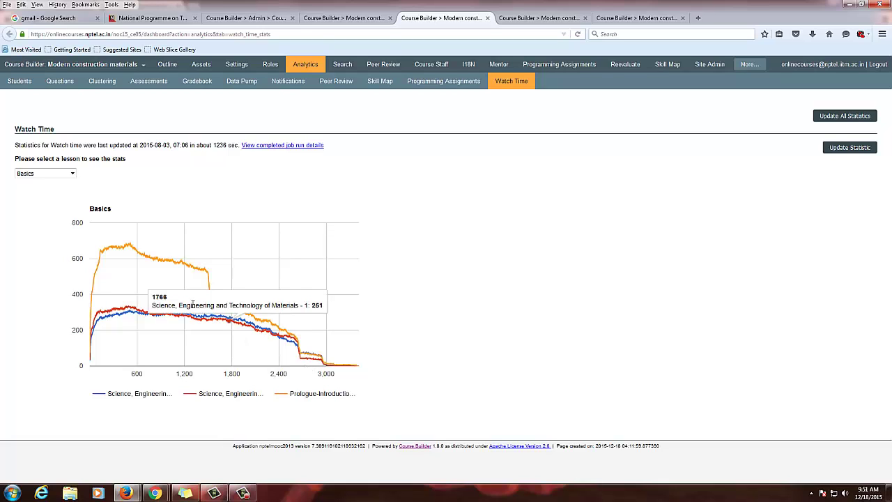
pyautogui.moveTo(181, 317)
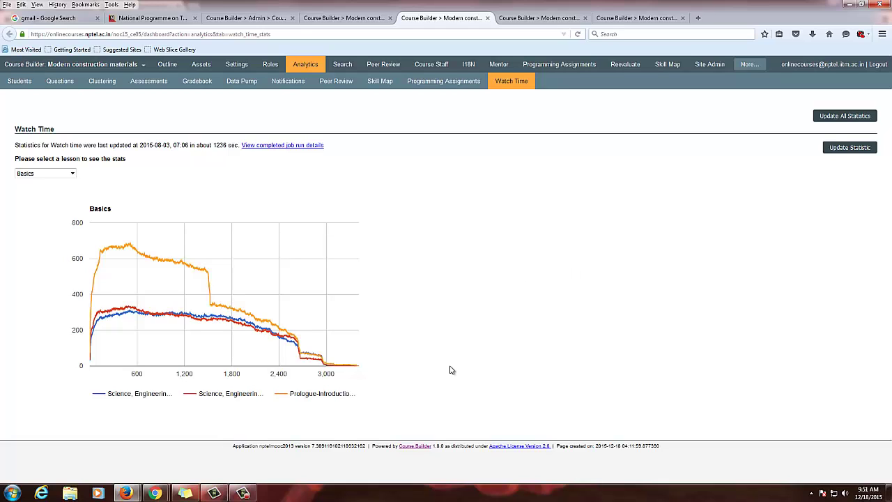
pyautogui.click(530, 19)
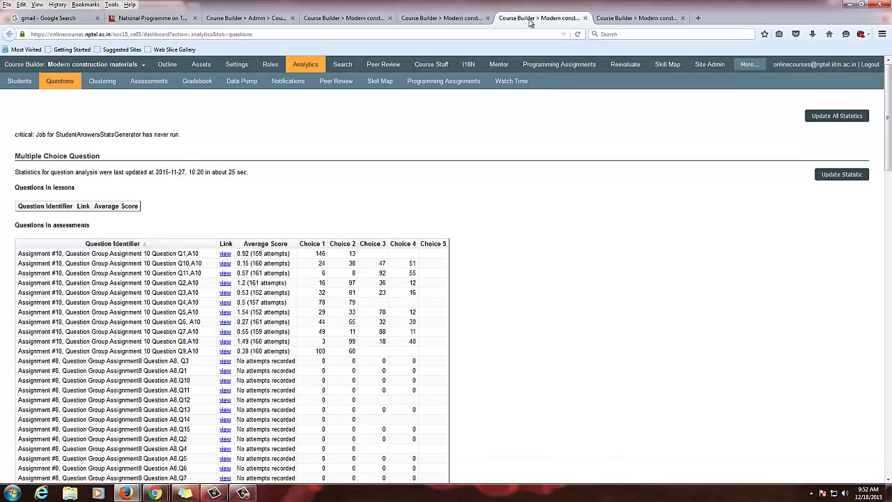
pyautogui.click(330, 20)
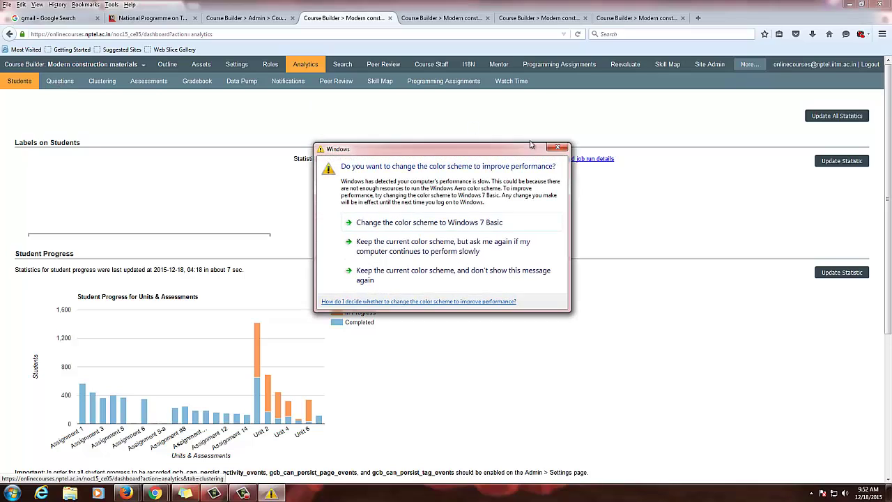
pyautogui.click(557, 147)
pyautogui.click(524, 18)
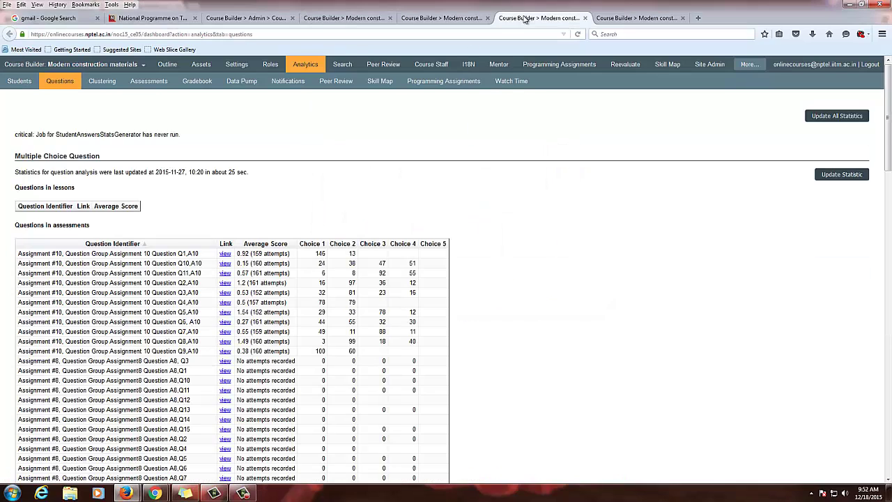
pyautogui.scroll(-4, 340, 223)
pyautogui.scroll(4, 338, 243)
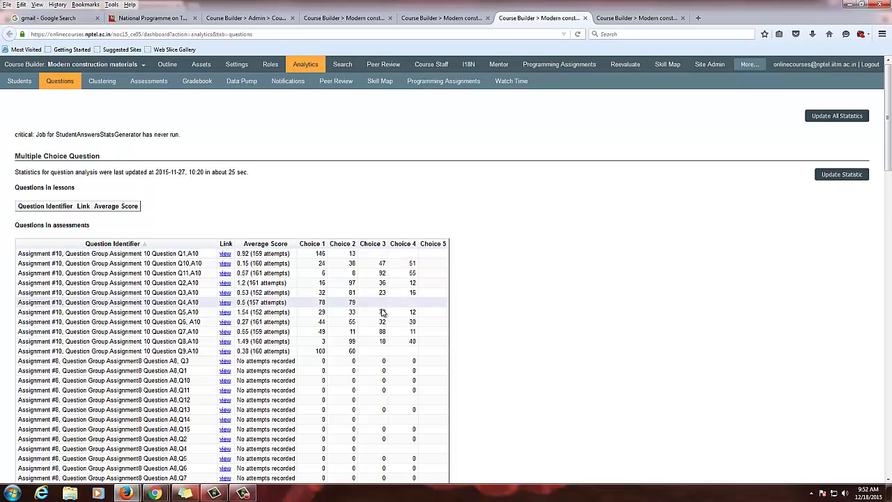
pyautogui.scroll(-5, 382, 314)
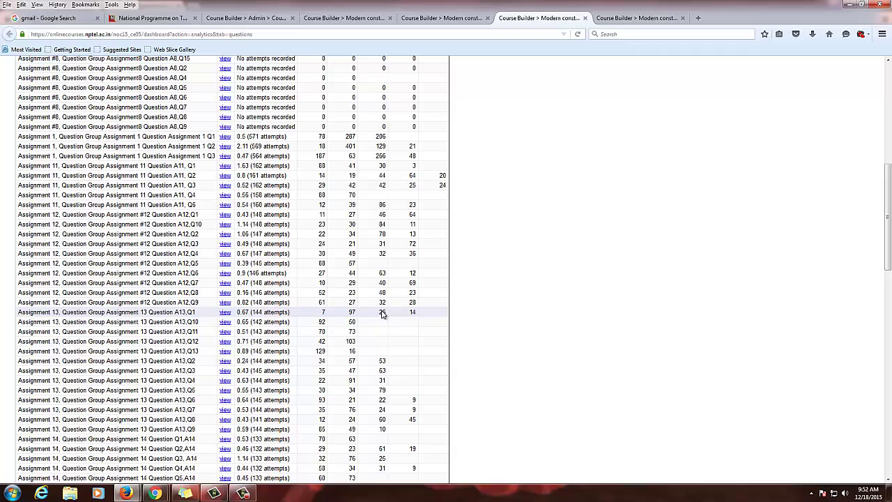
pyautogui.scroll(-2, 382, 313)
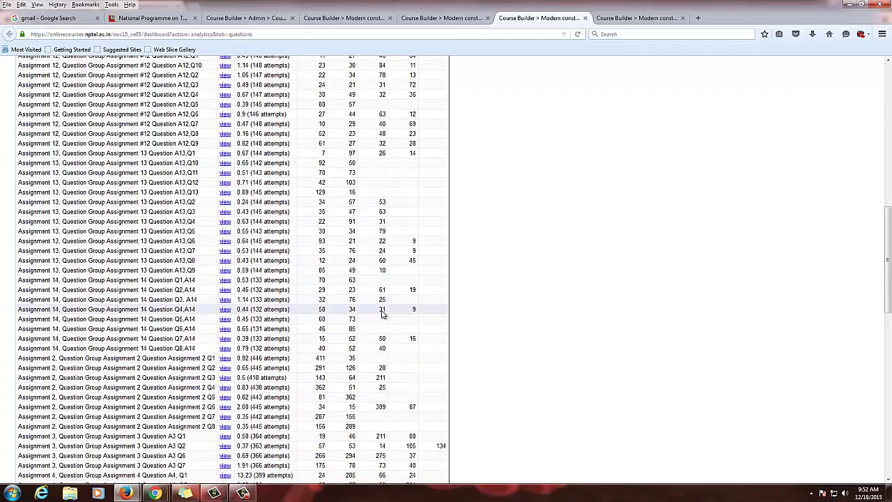
pyautogui.scroll(-5, 382, 313)
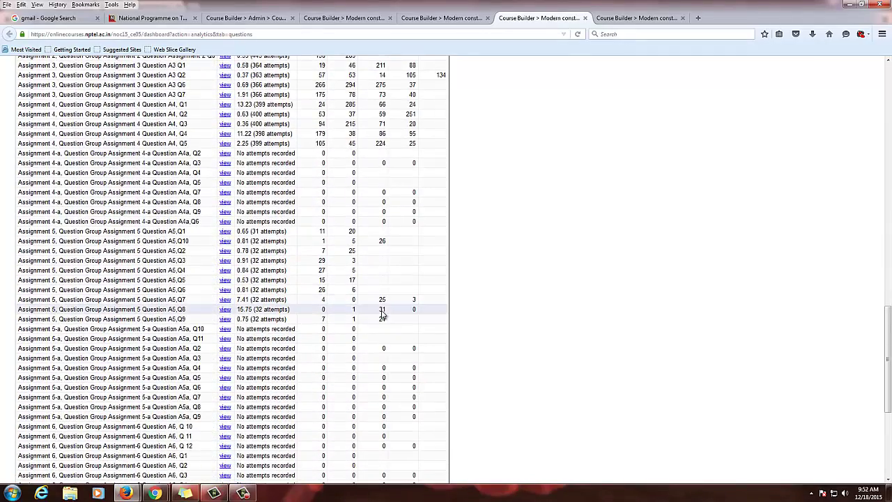
pyautogui.scroll(15, 382, 314)
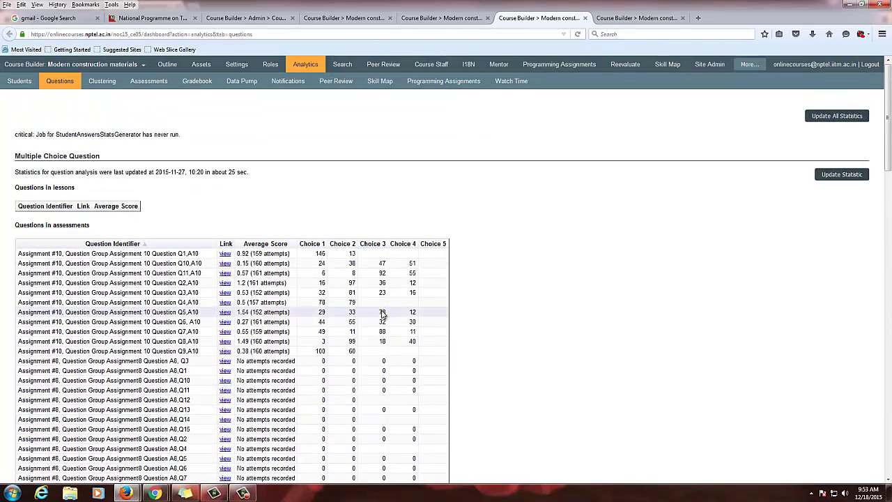